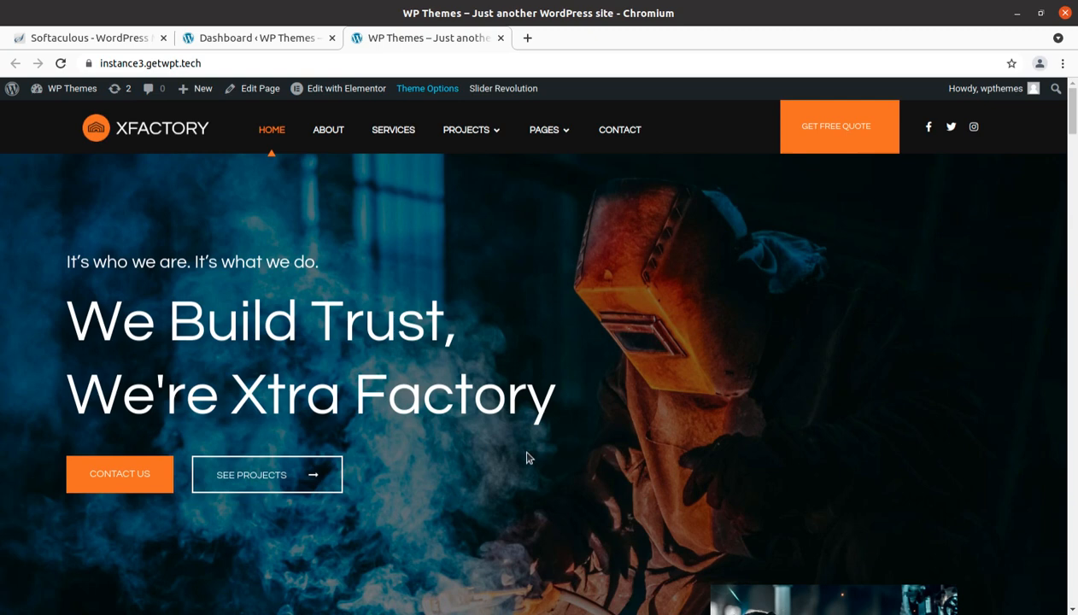
- Return to the cPanel main page and locate WordPress Manager by Softaculous in the Software section
left_click(84, 43)
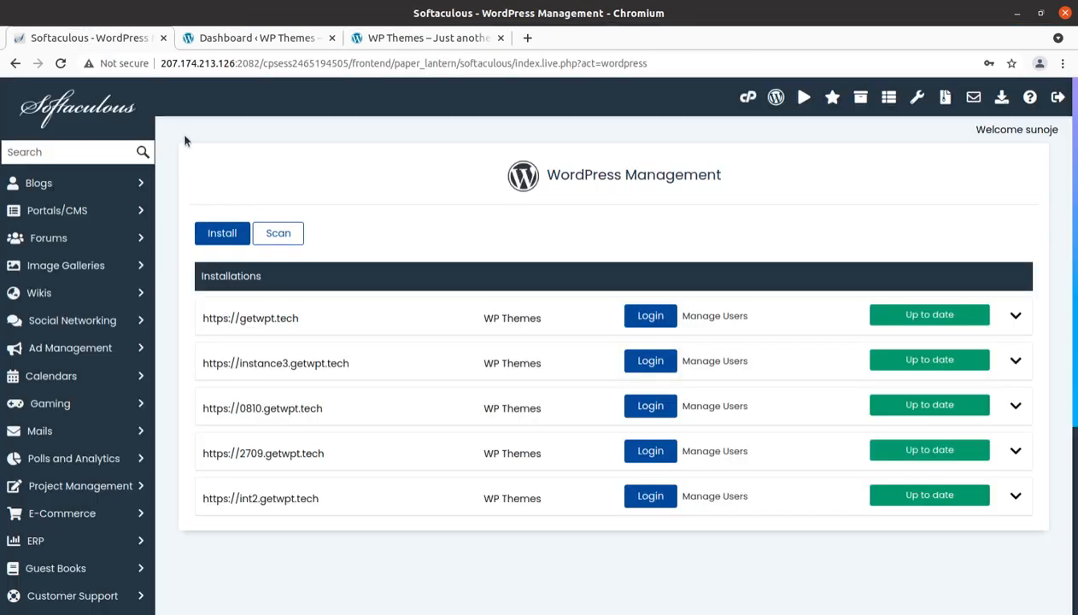
left_click(15, 63)
scroll(630, 284, "down", 5)
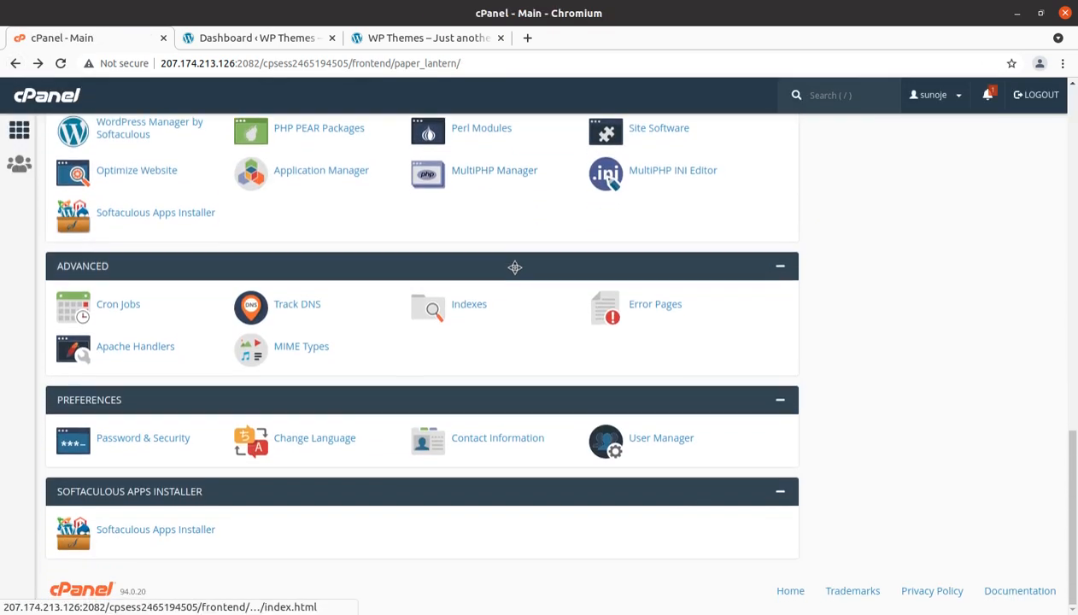
scroll(628, 285, "up", 1)
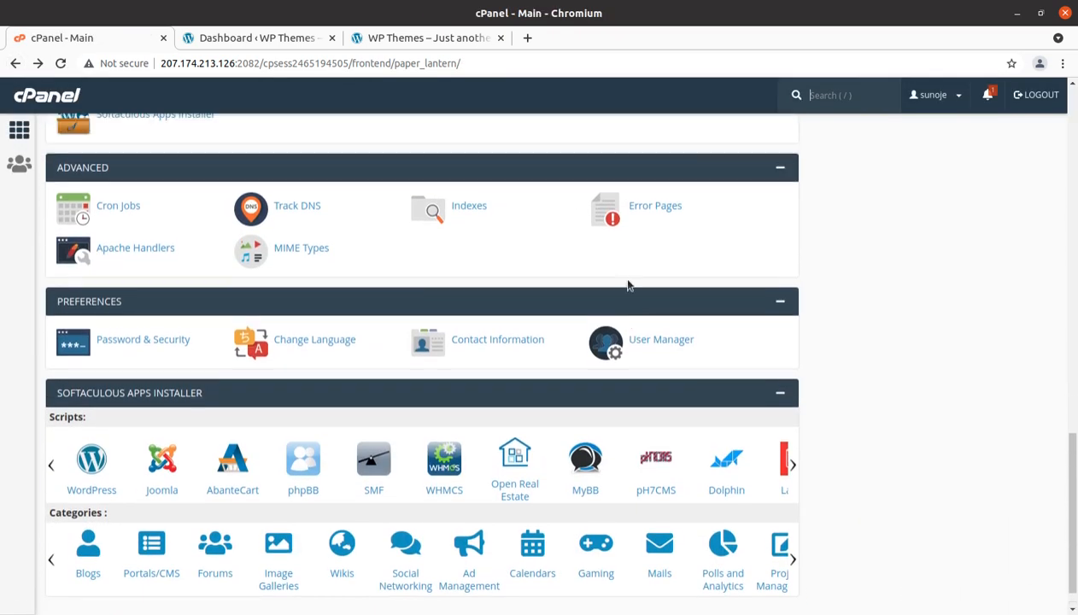
scroll(628, 284, "up", 5)
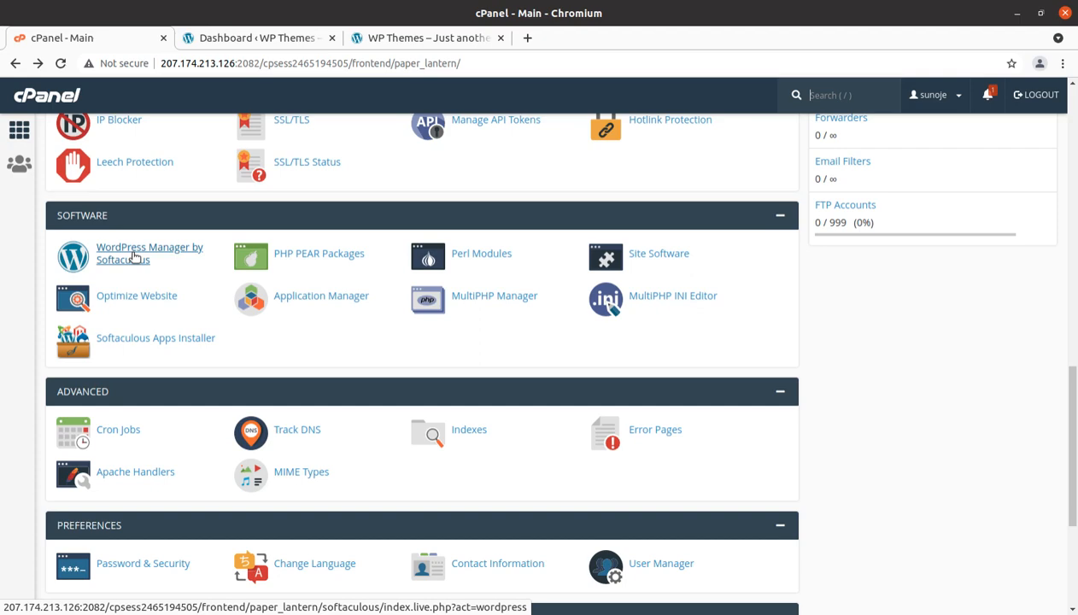
- Look over the live instance3.getwpt.tech homepage and its WordPress dashboard, and return to cPanel
left_click(431, 40)
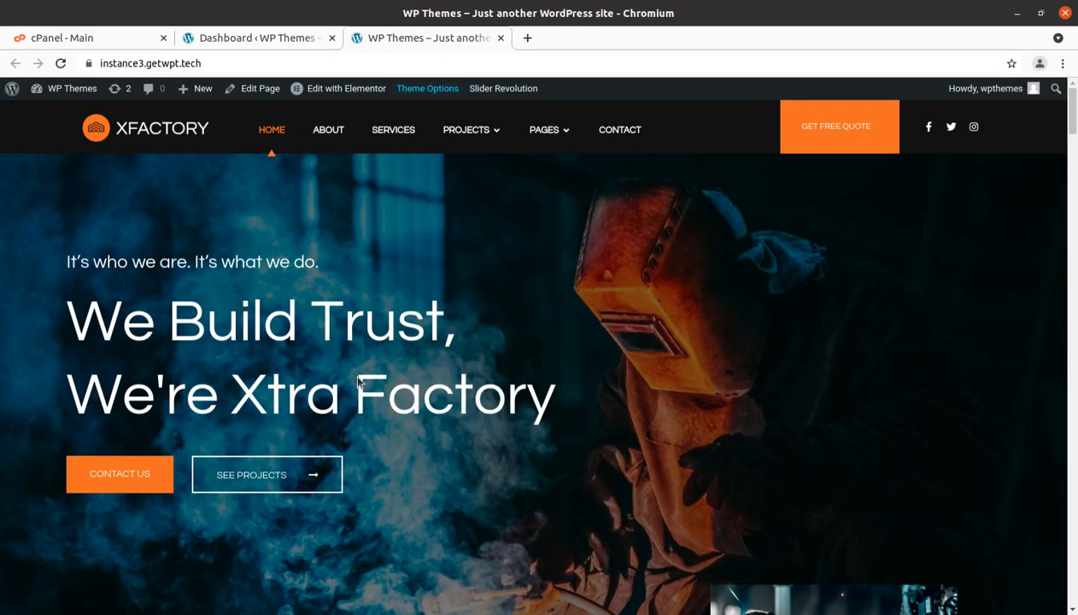
scroll(356, 380, "down", 3)
scroll(358, 382, "up", 3)
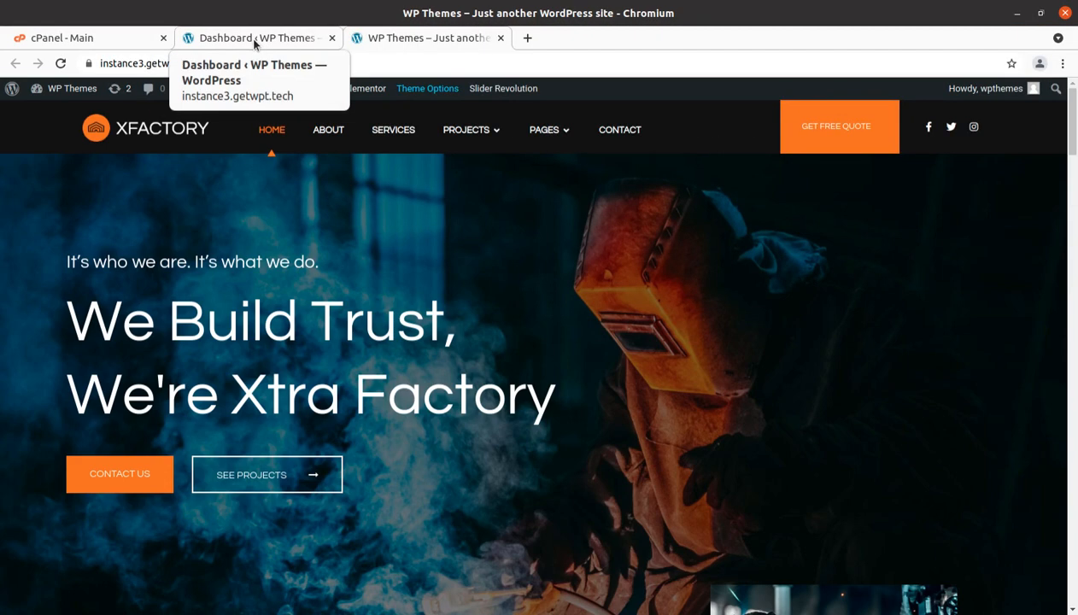
left_click(254, 39)
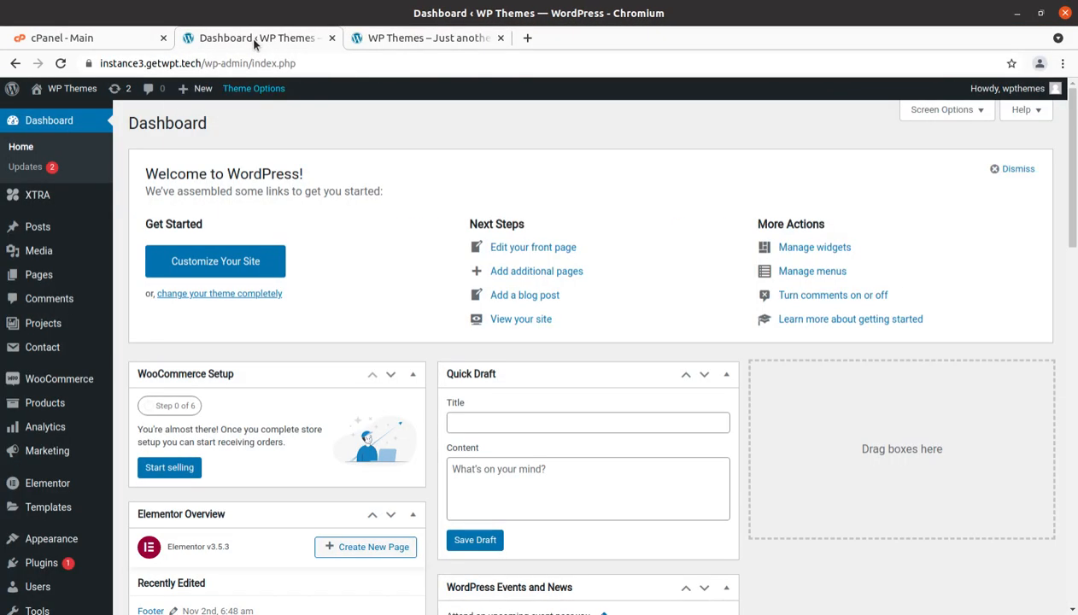
left_click(87, 39)
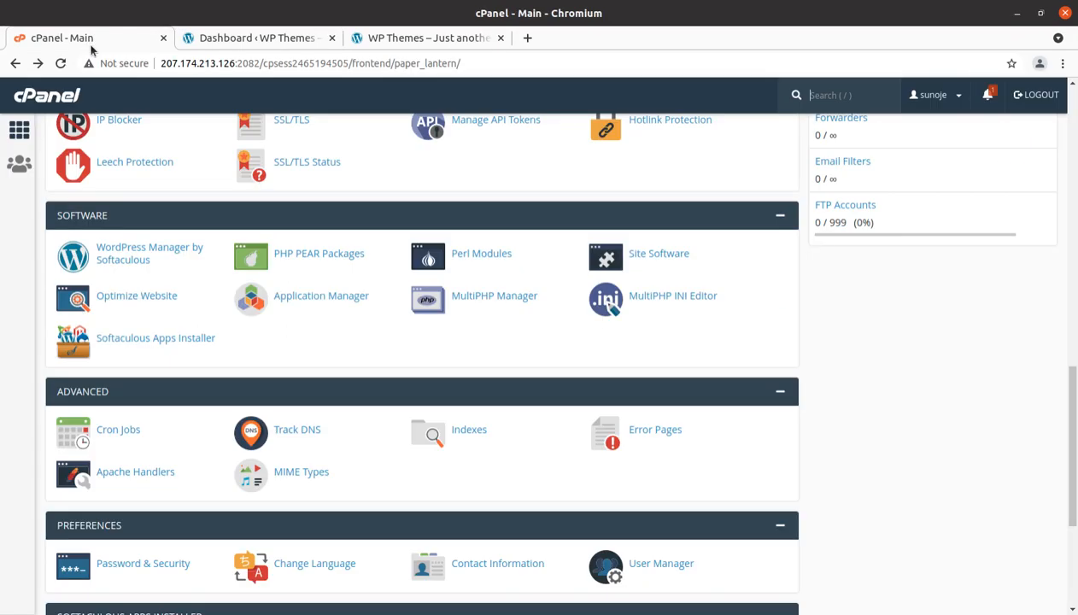
left_click(119, 254)
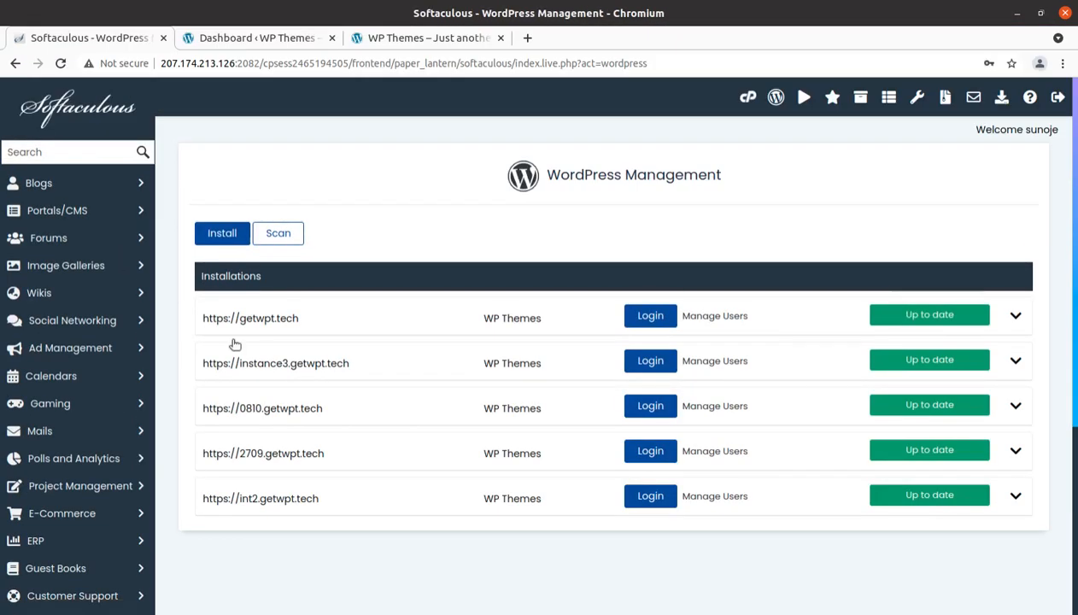
left_click(382, 43)
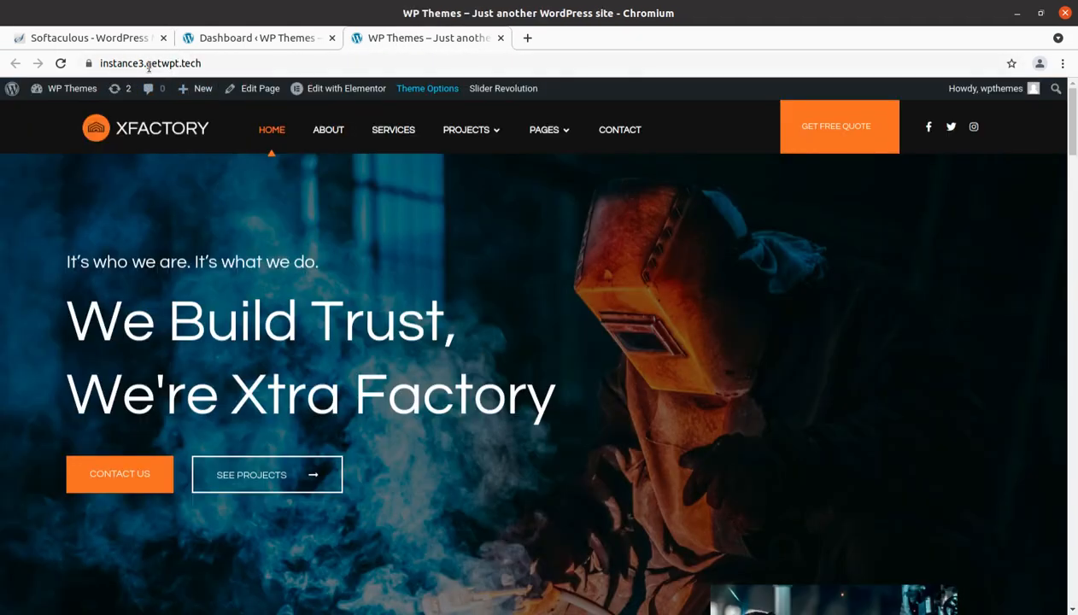
left_click(131, 40)
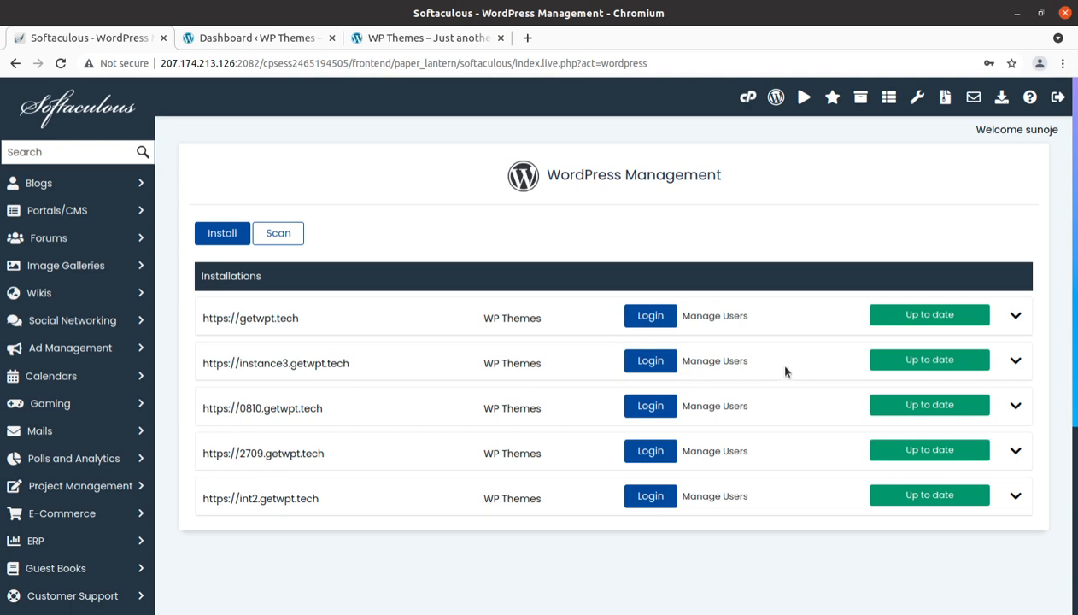
left_click(1015, 360)
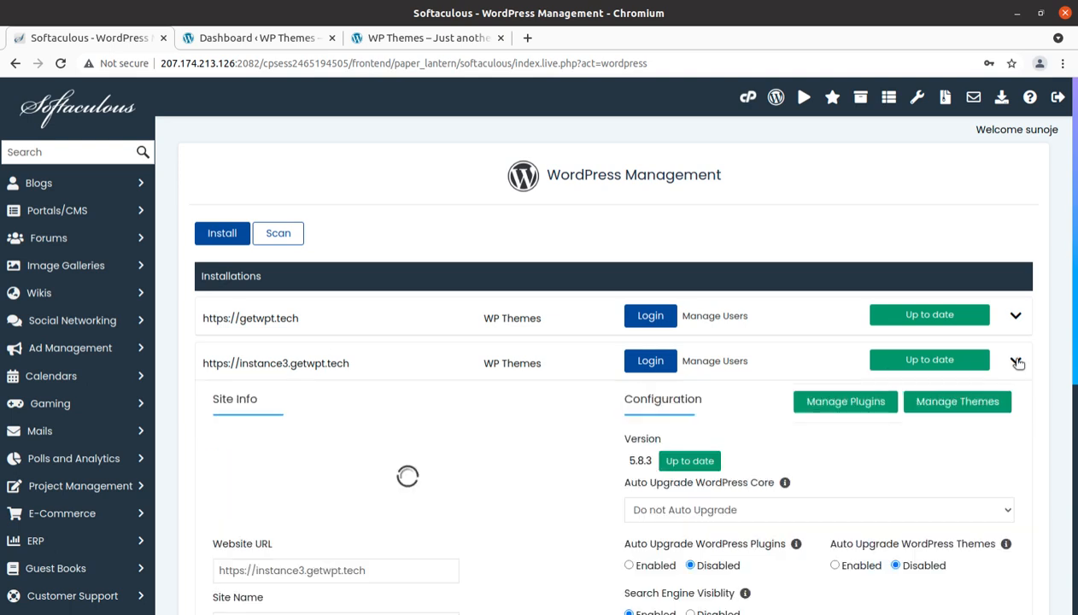
scroll(653, 500, "down", 2)
scroll(653, 500, "down", 3)
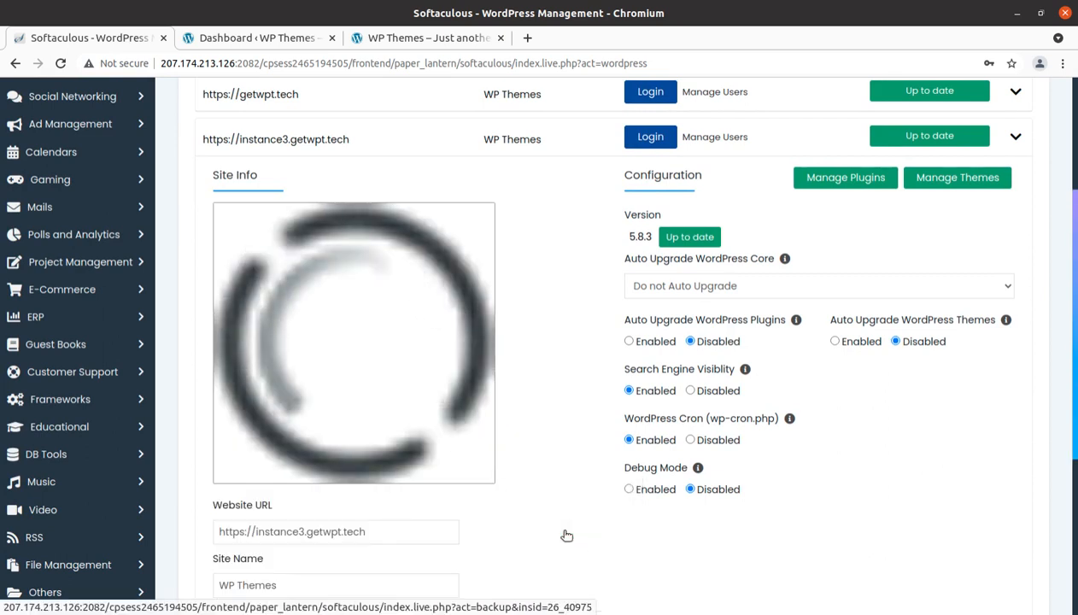
scroll(564, 536, "down", 3)
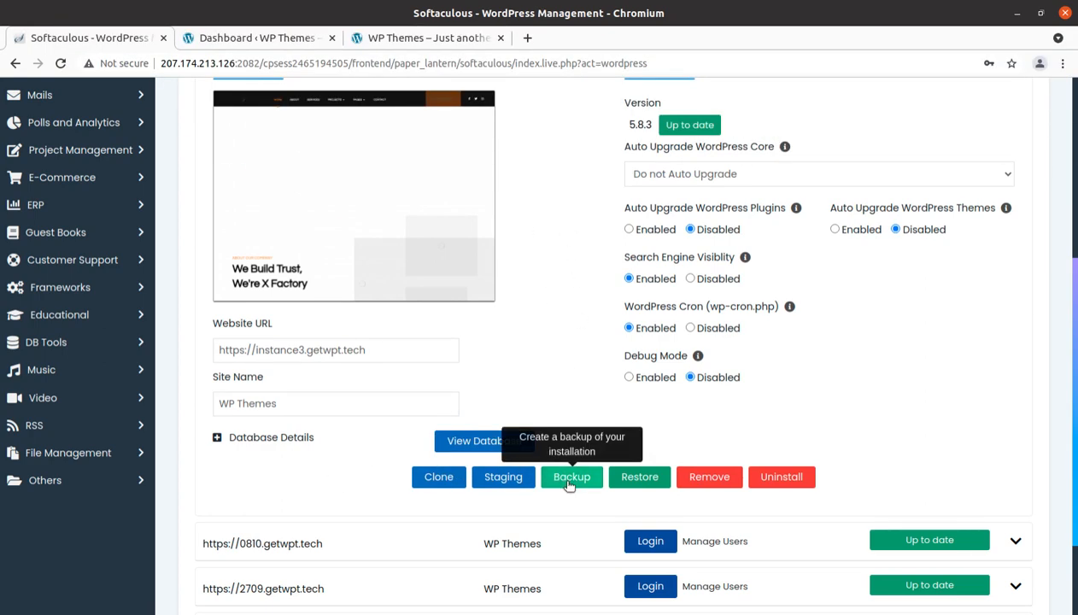
- Back up the instance3.getwpt.tech installation including its directory and database, and open the list of backups
left_click(569, 481)
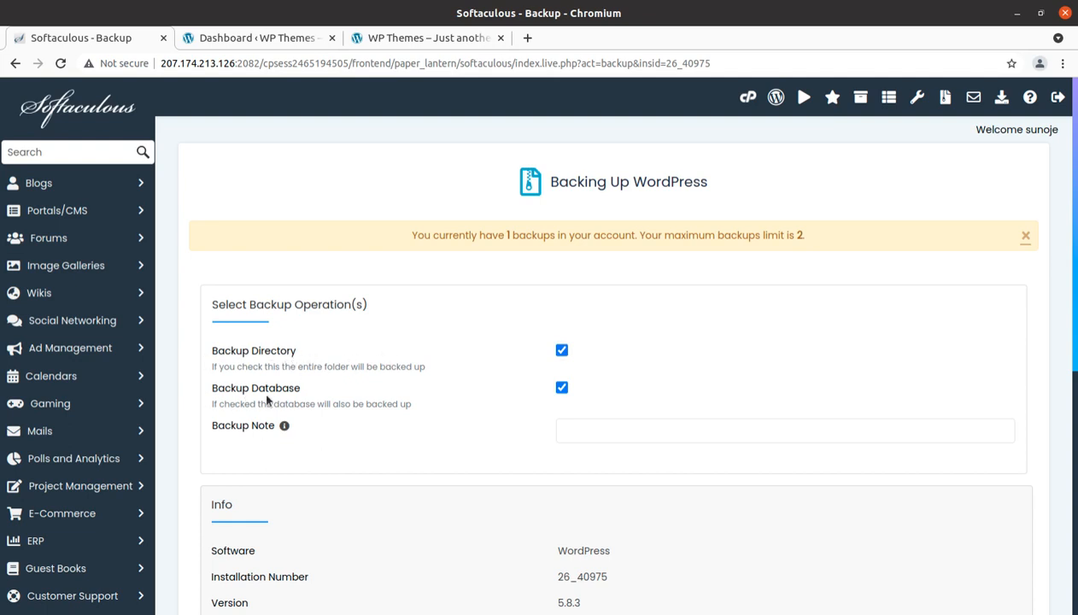
scroll(649, 410, "down", 3)
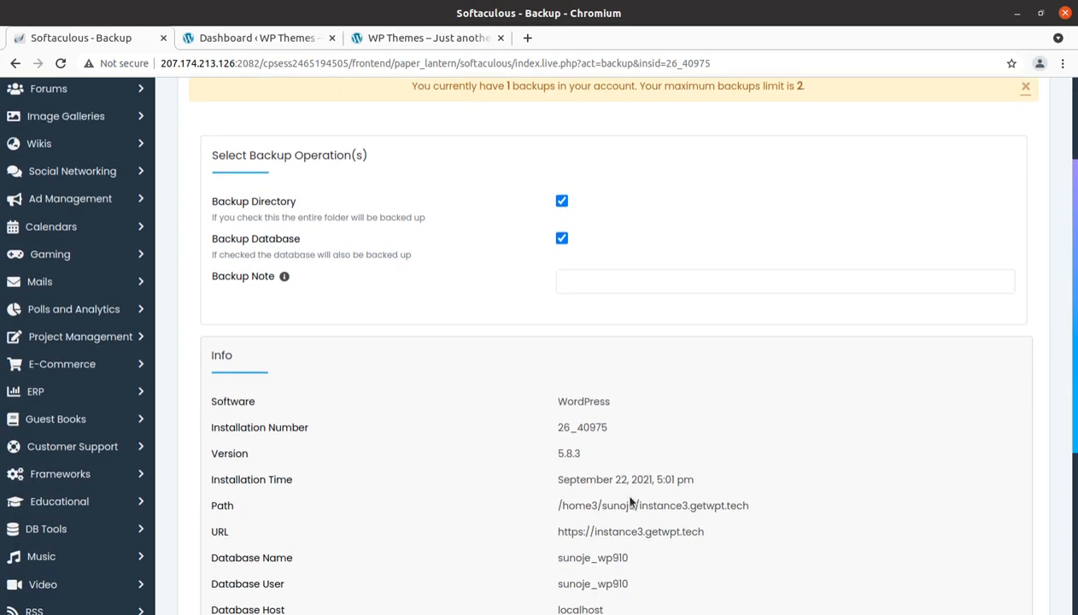
scroll(517, 502, "down", 1)
scroll(516, 502, "down", 3)
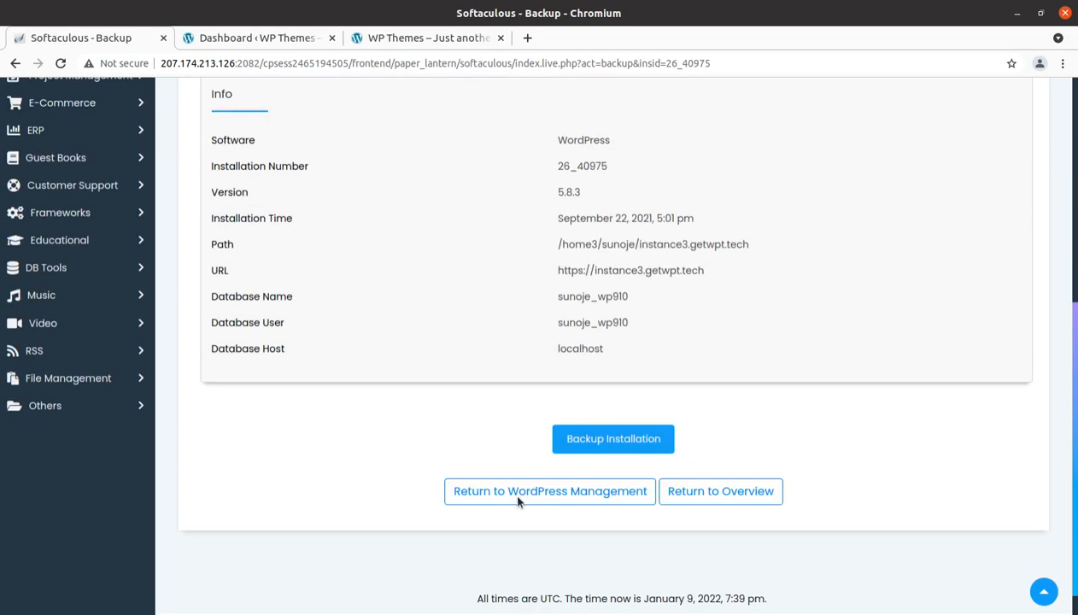
left_click(613, 439)
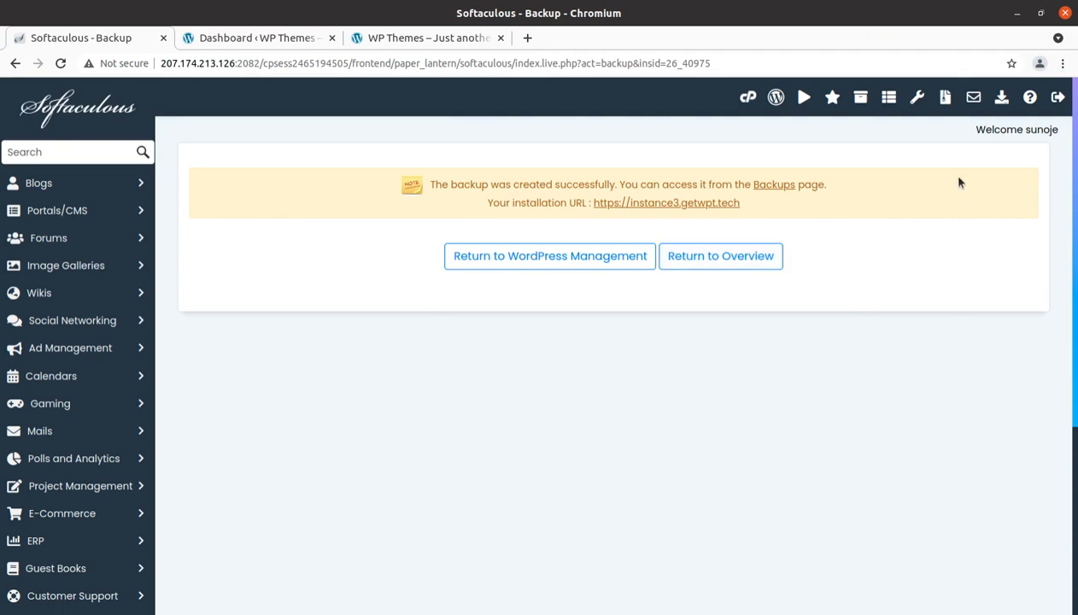
left_click(944, 98)
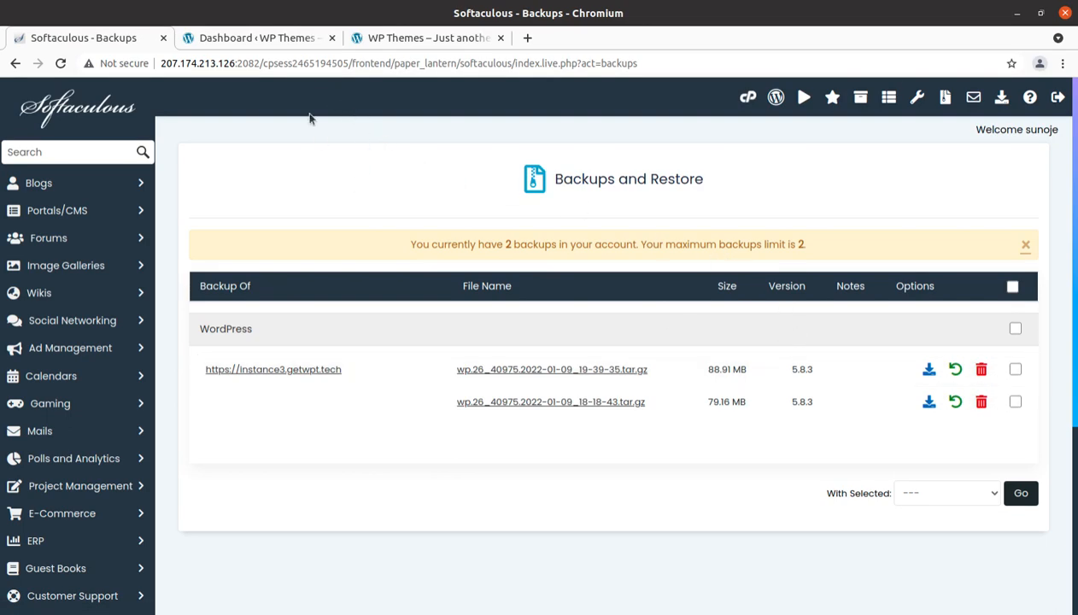
- In the site's WordPress dashboard, open the WP Reset tools from the installed plugins list
left_click(270, 40)
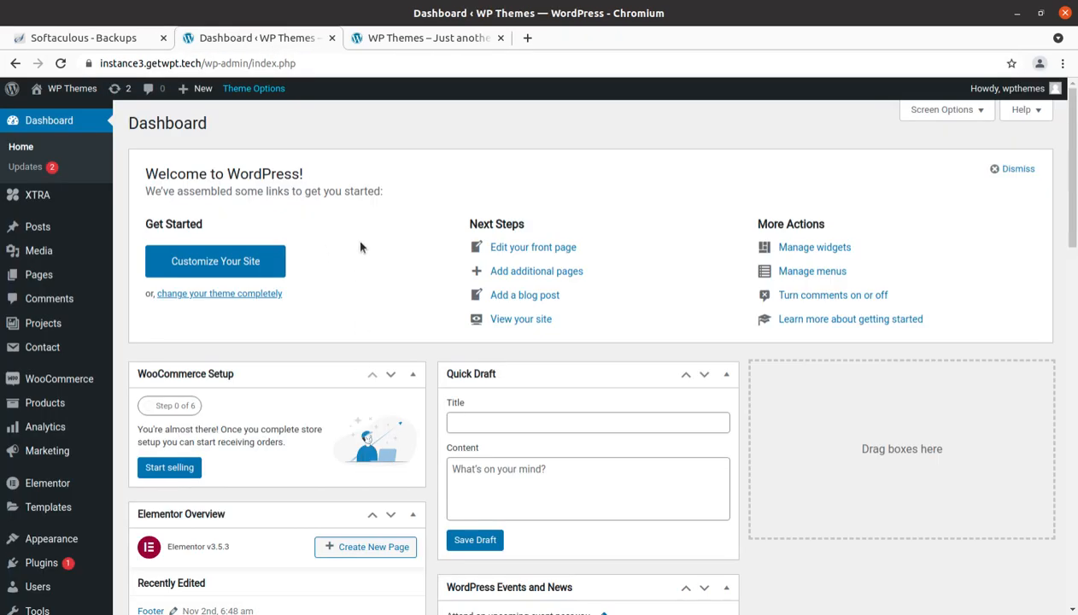
left_click(408, 40)
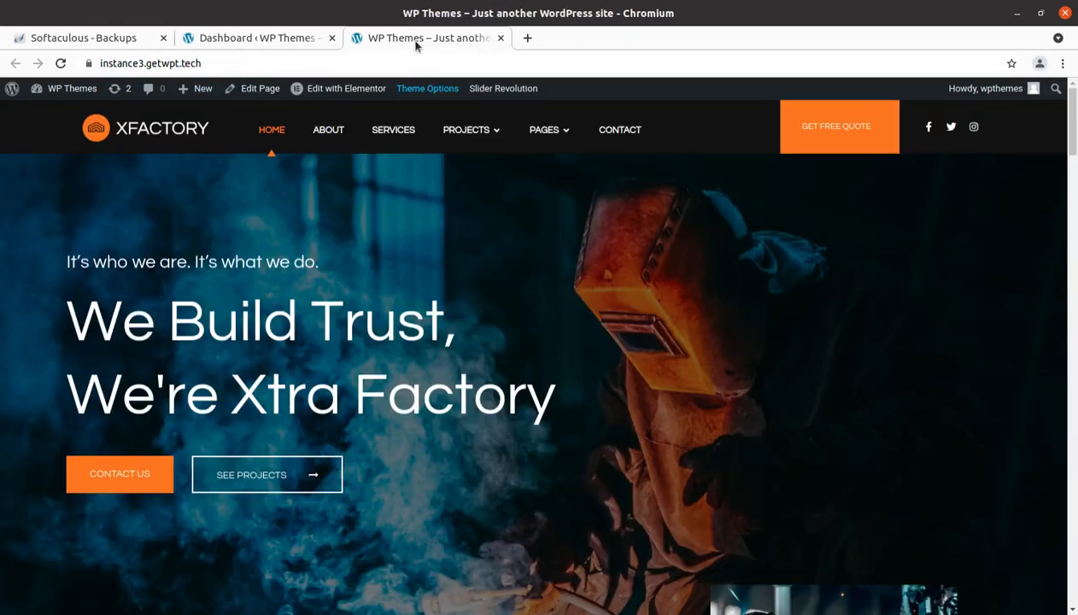
left_click(282, 40)
mouse_move(42, 445)
mouse_move(19, 559)
scroll(25, 555, "down", 2)
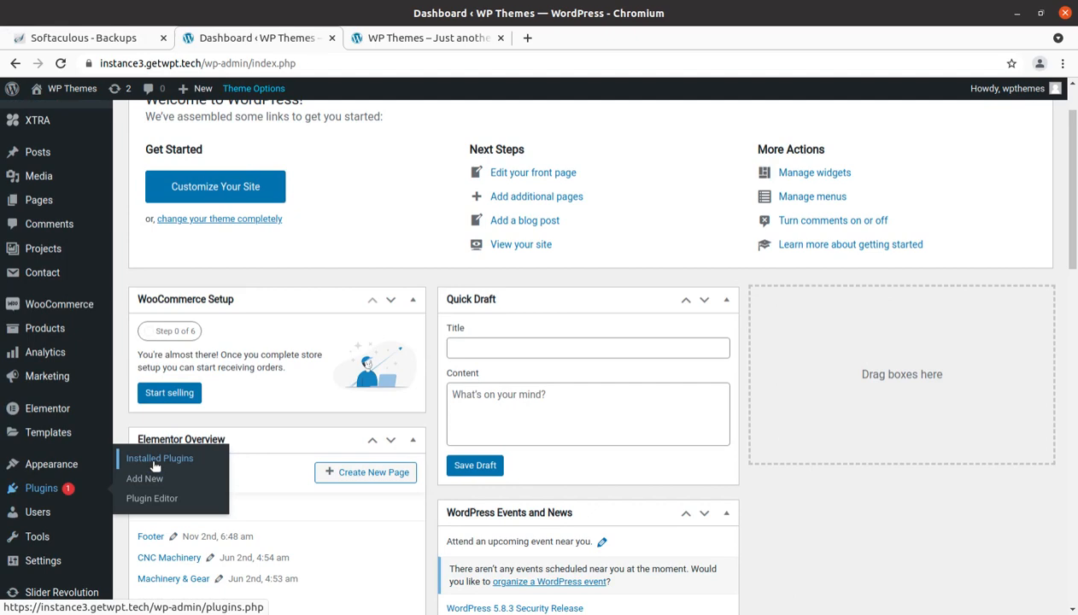
mouse_move(55, 483)
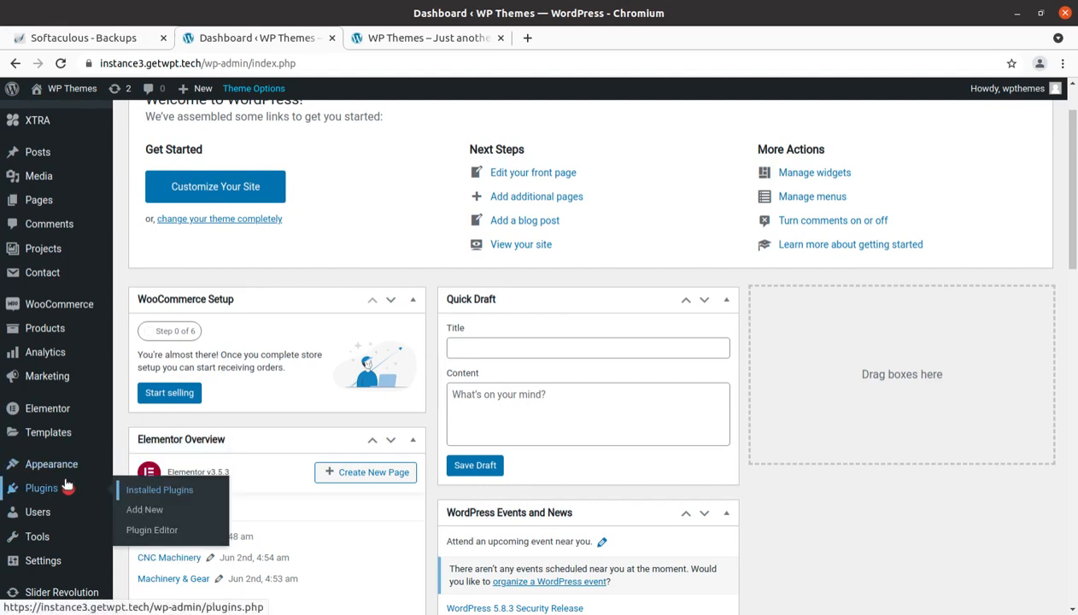
left_click(165, 491)
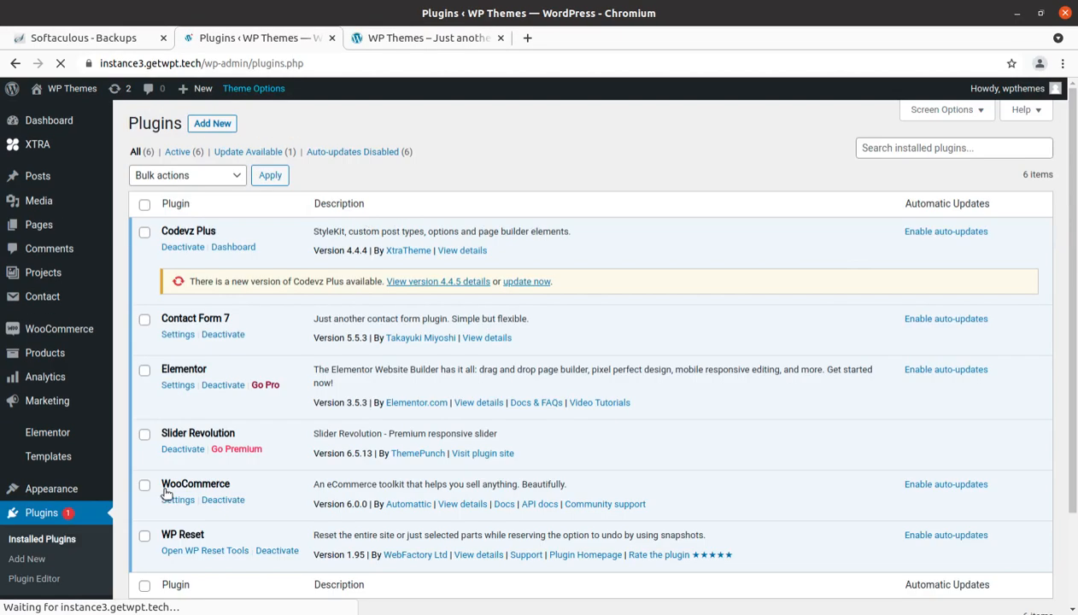
scroll(198, 506, "down", 2)
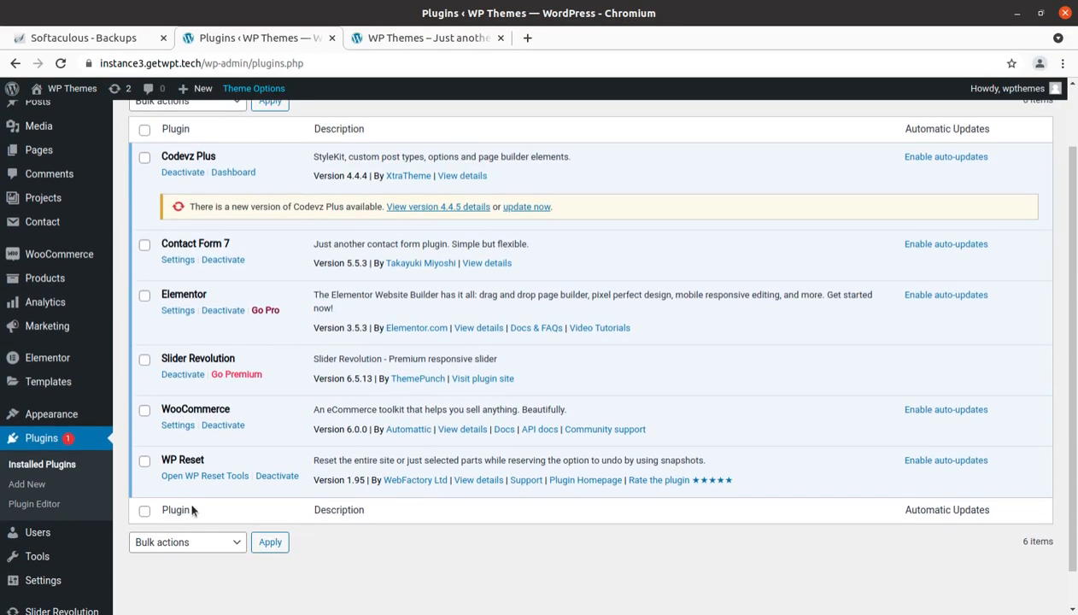
left_click(205, 479)
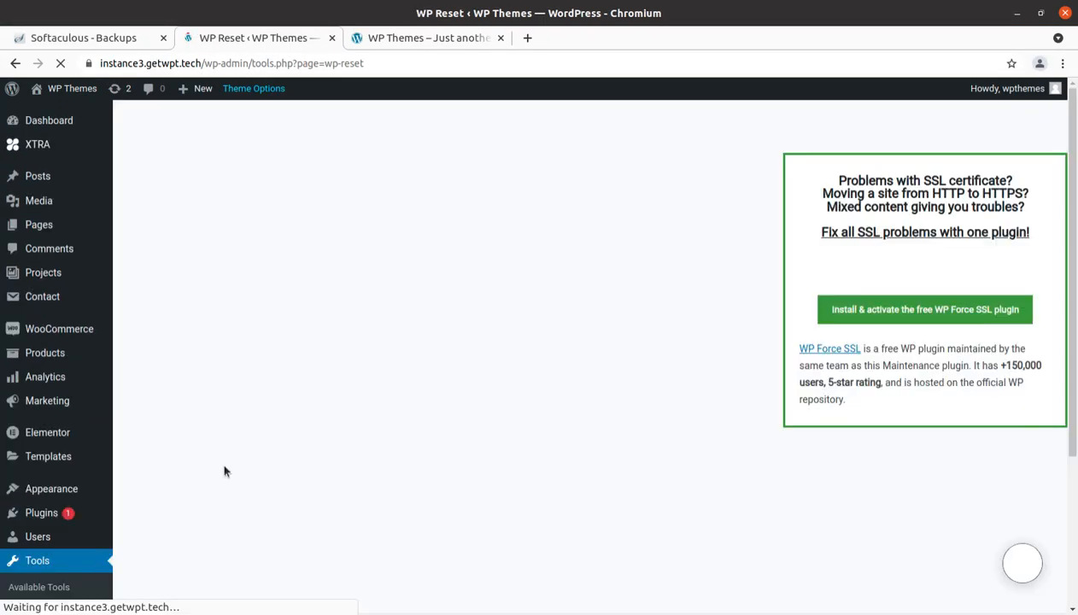
- Run Site Reset without reactivating the WP Reset plugin, confirming with "reset", and reload the live homepage
scroll(413, 414, "down", 5)
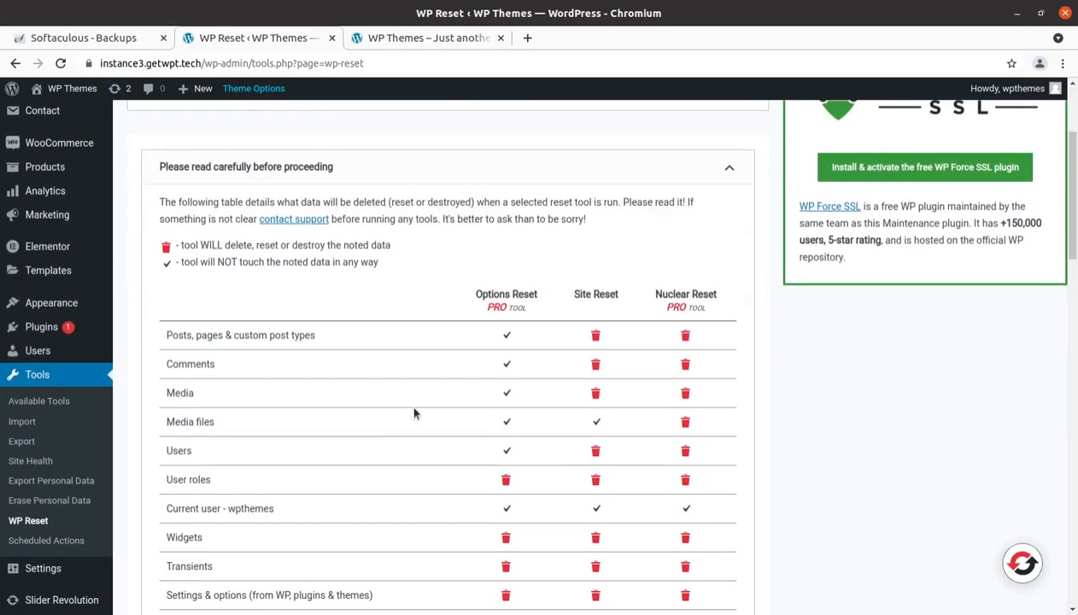
scroll(413, 414, "down", 10)
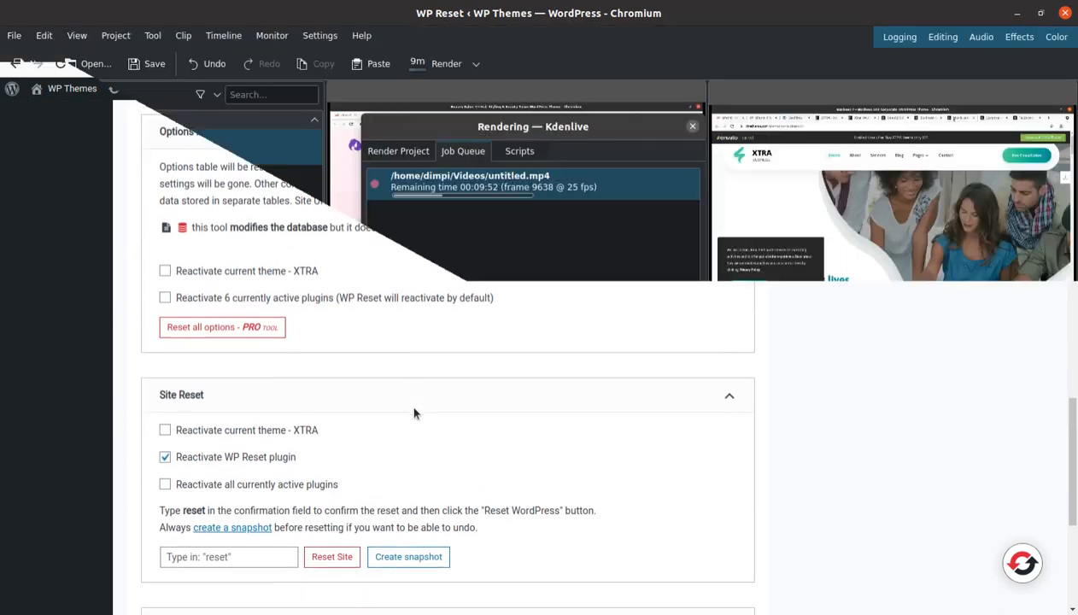
left_click(165, 349)
left_click(172, 448)
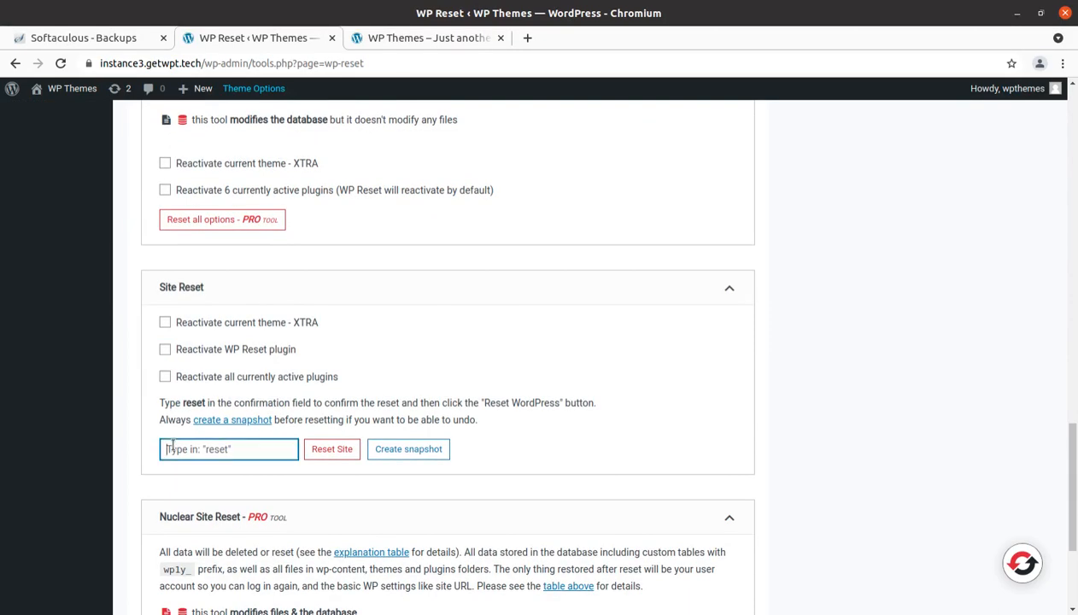
type("reset")
left_click(331, 450)
left_click(480, 451)
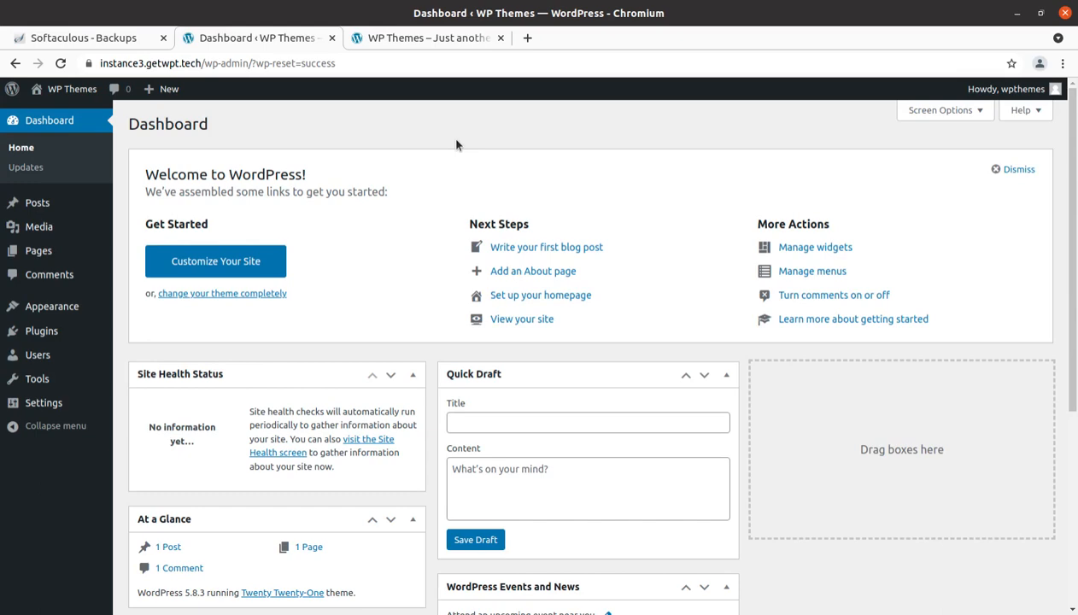
left_click(415, 37)
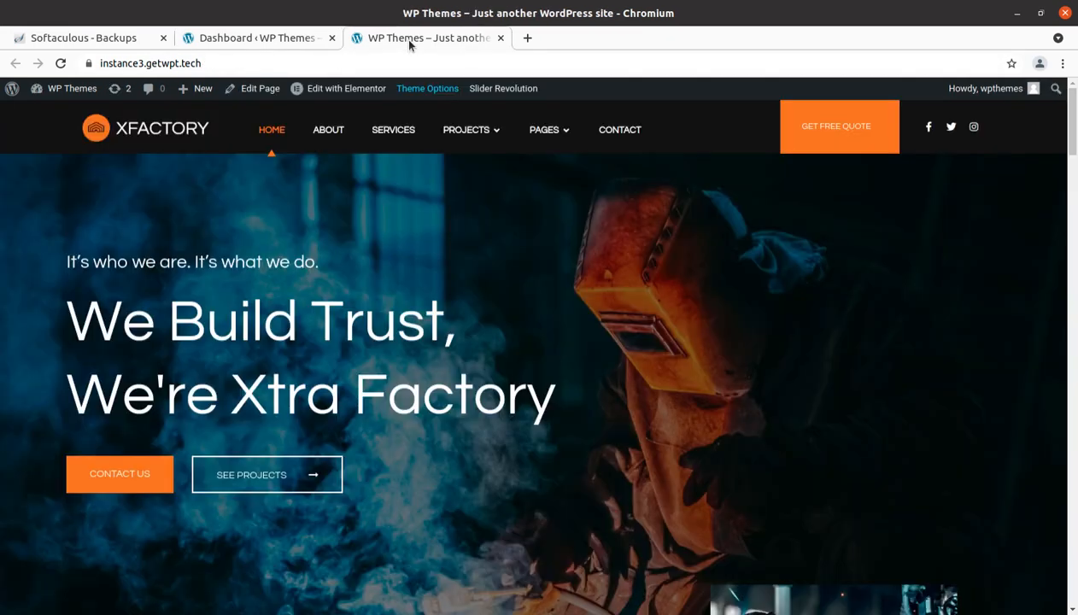
left_click(61, 63)
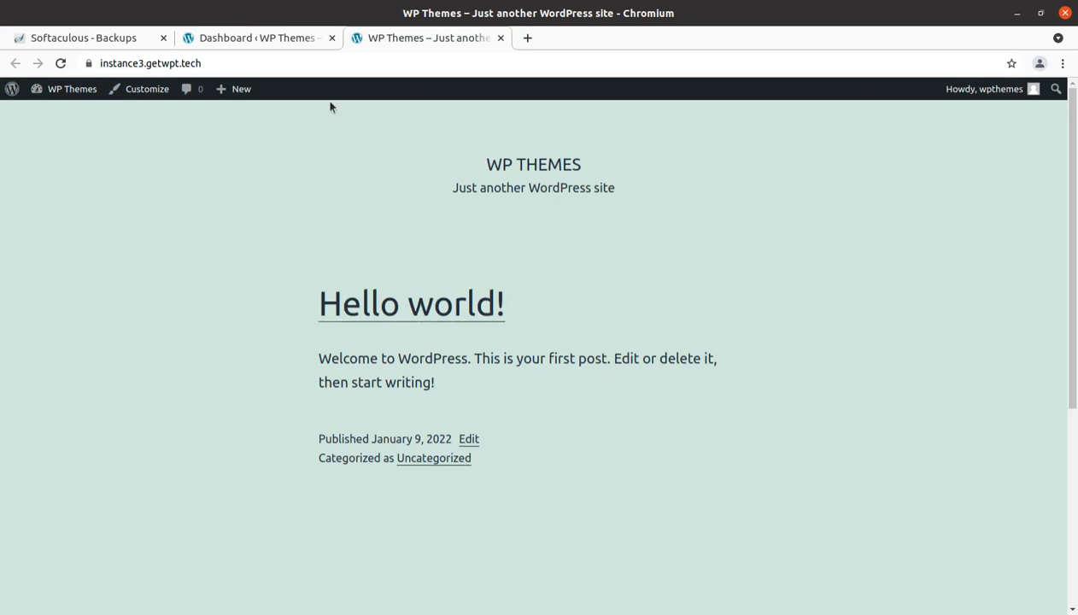
- Restore the instance3.getwpt.tech directory and database from the Softaculous backup wp.26_40975.2022-01-09_19-39-35.tar.gz, and reload the live homepage
left_click(86, 40)
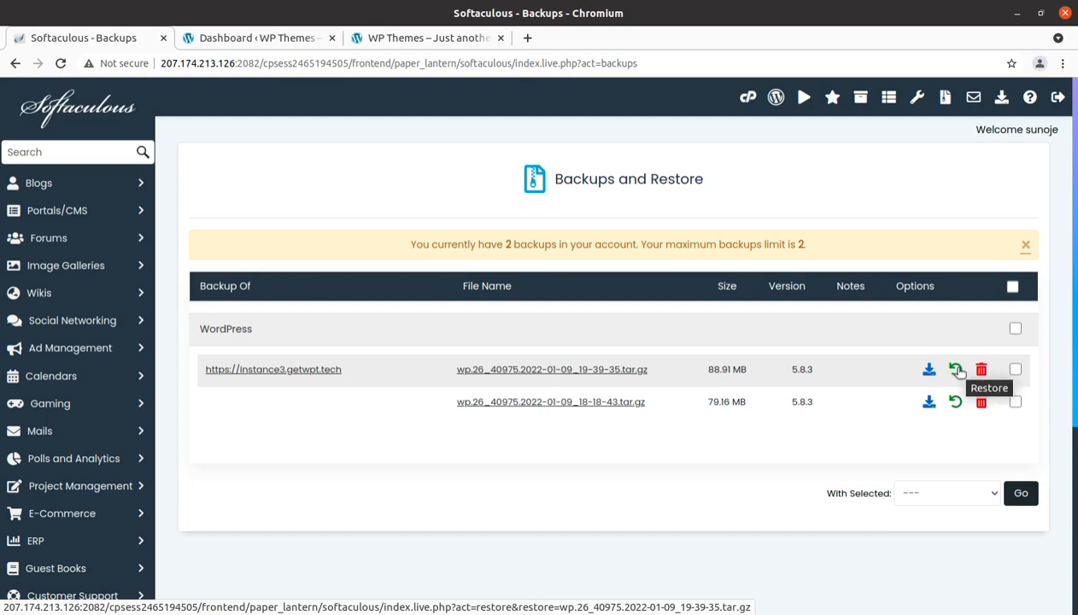
left_click(956, 369)
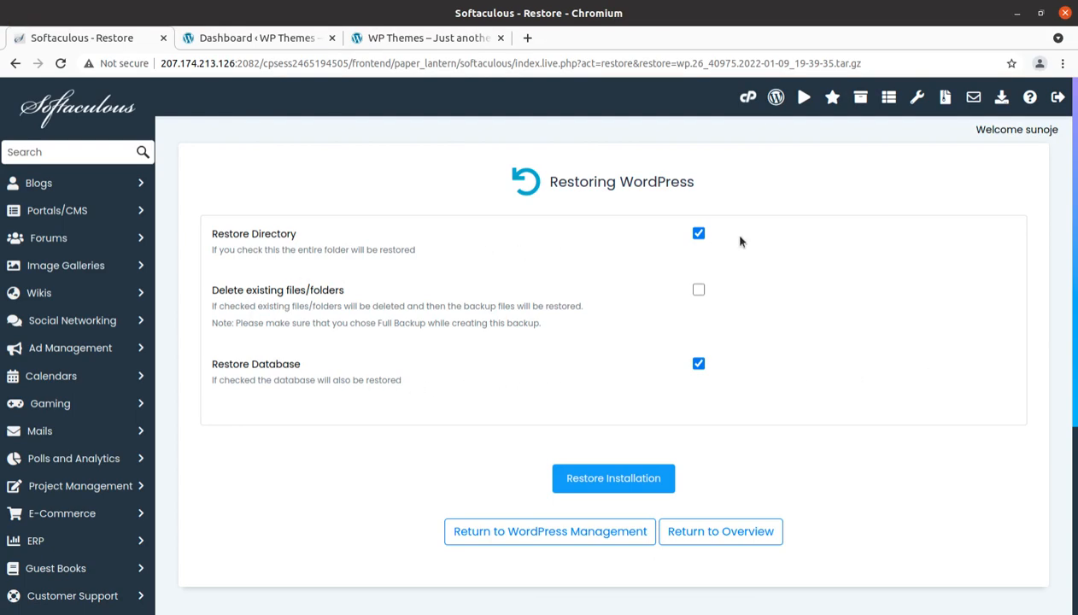
left_click(600, 480)
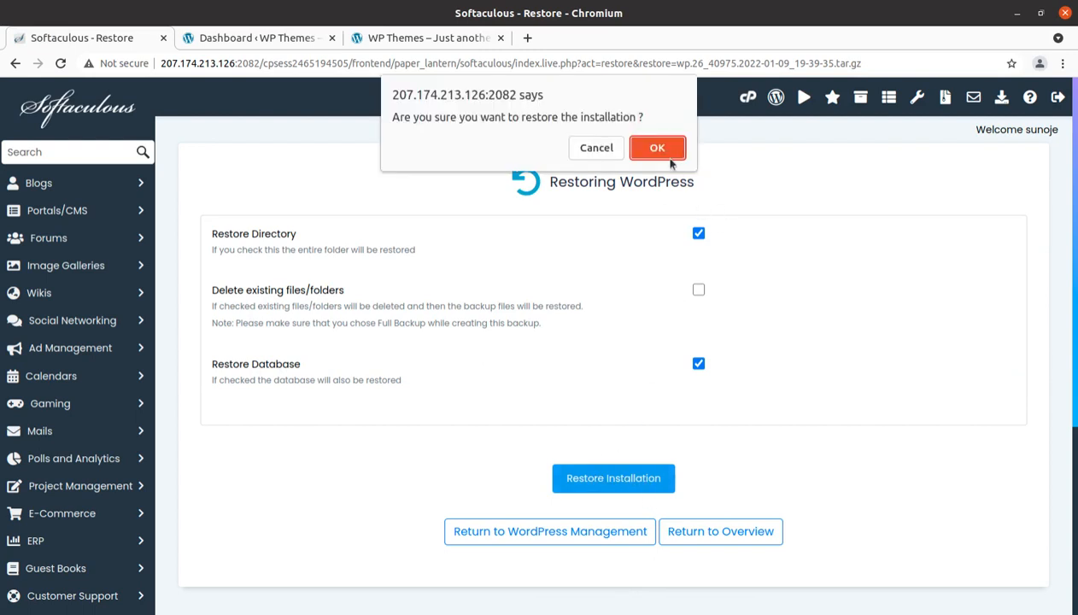
key("Return")
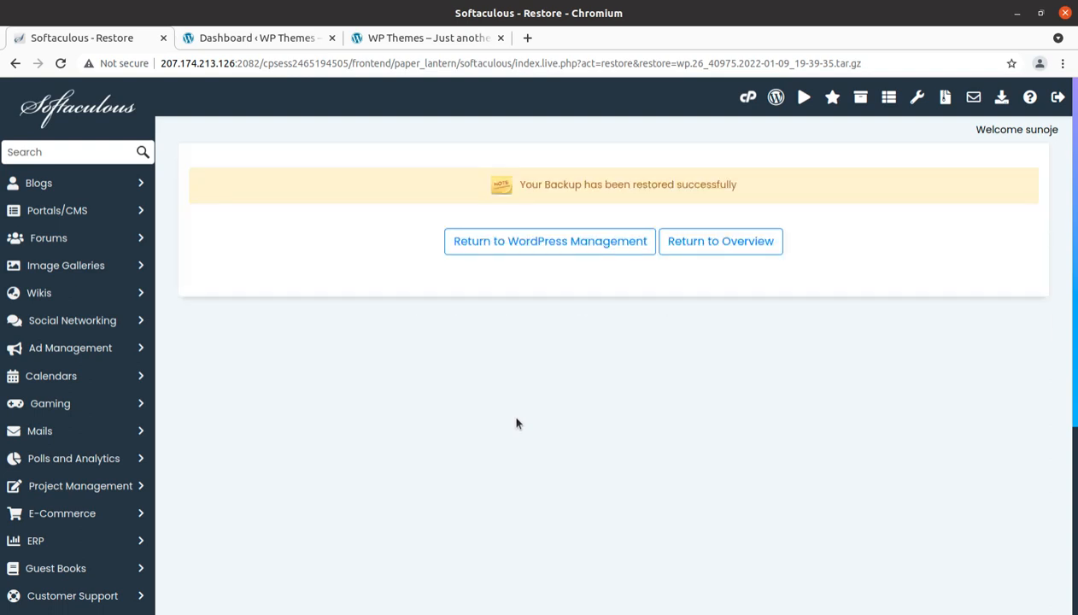
left_click(383, 37)
key("F5")
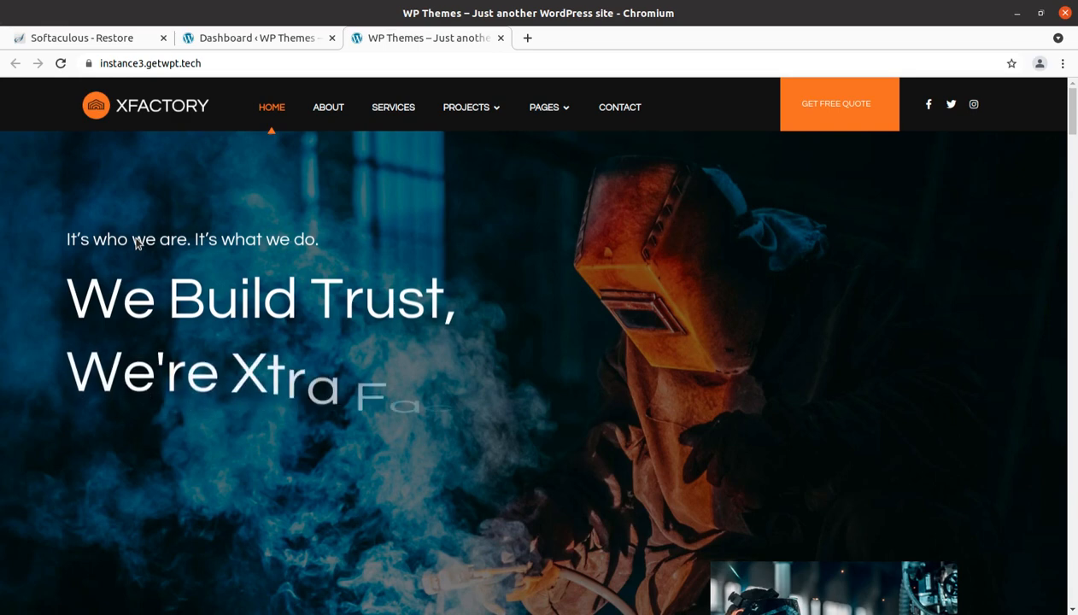
- Return from the Softaculous restore page to the list of backups, and review the site's live homepage again
left_click(94, 41)
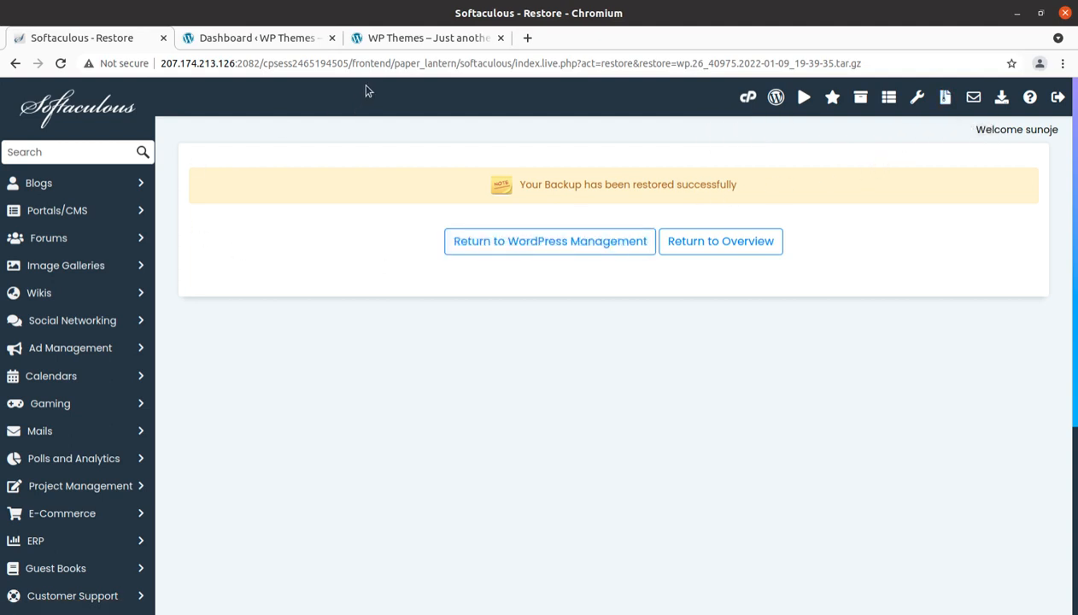
left_click(407, 38)
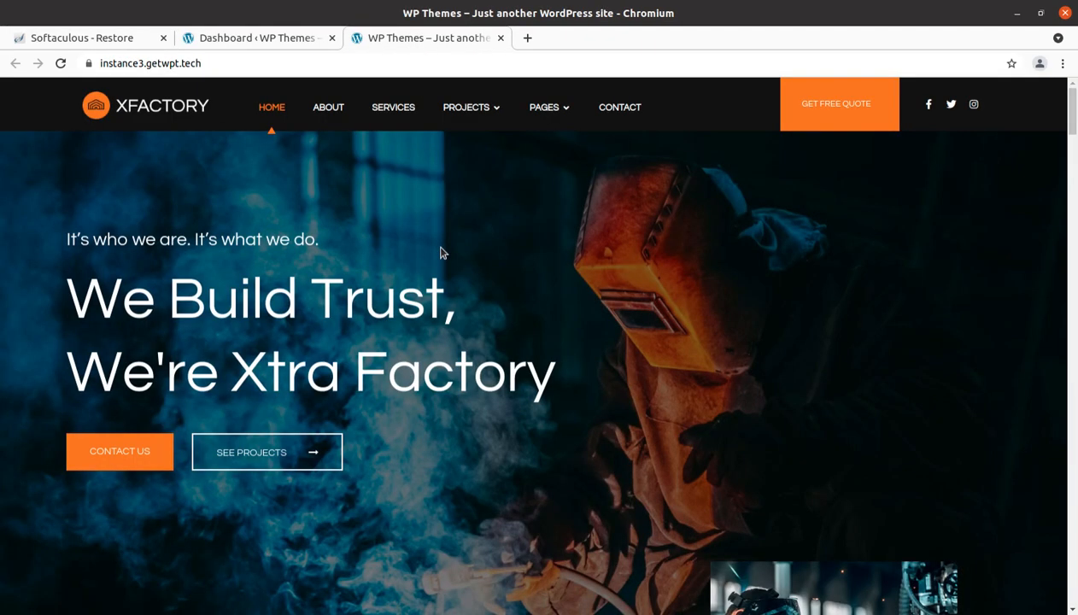
left_click(114, 38)
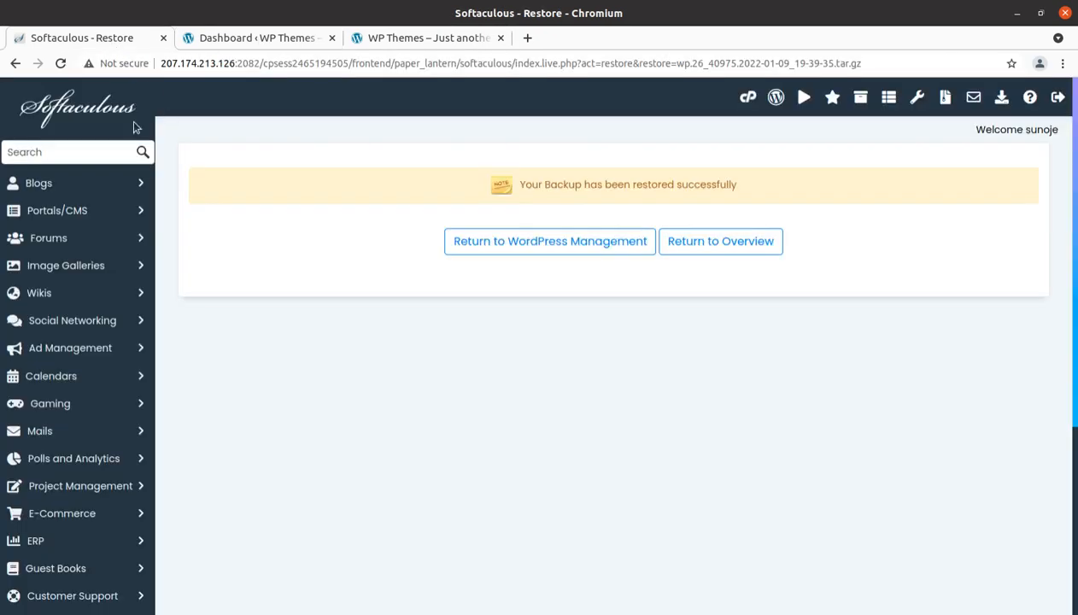
left_click(16, 64)
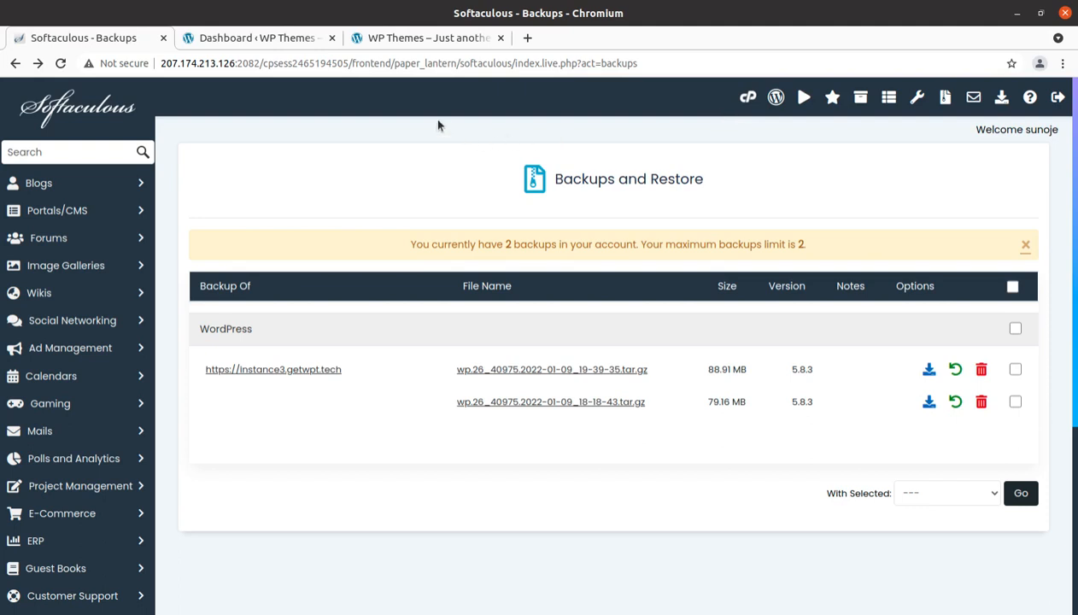
left_click(401, 41)
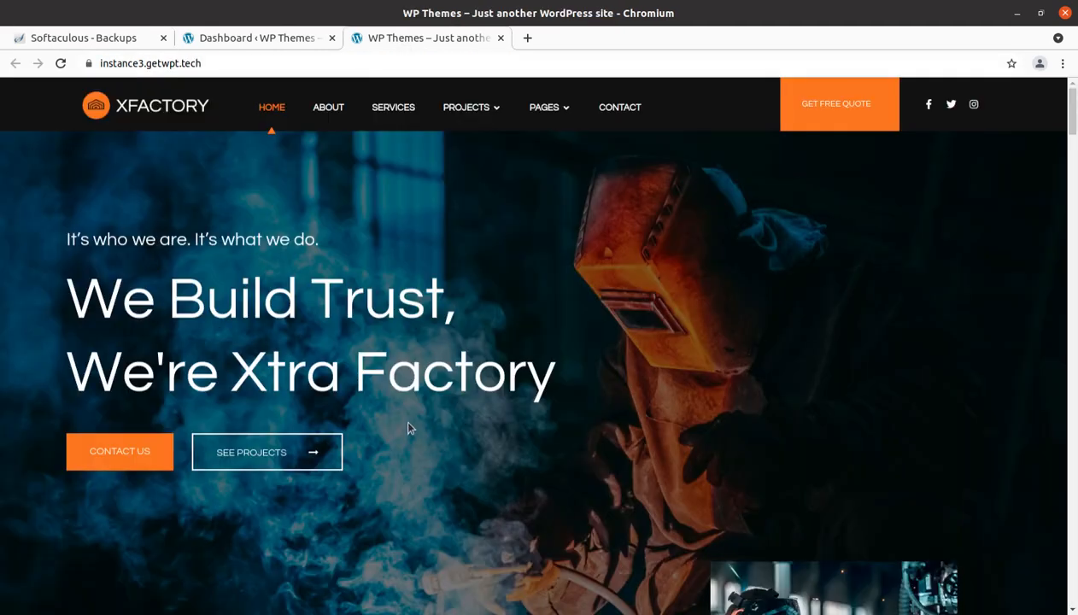